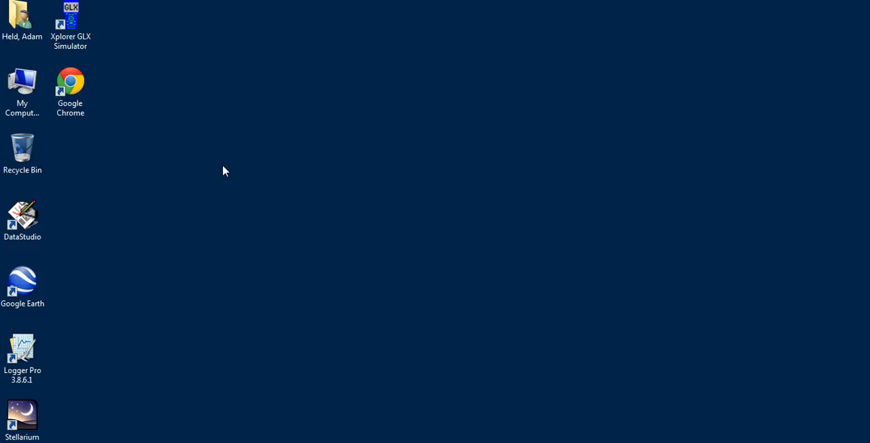
pyautogui.doubleClick(31, 226)
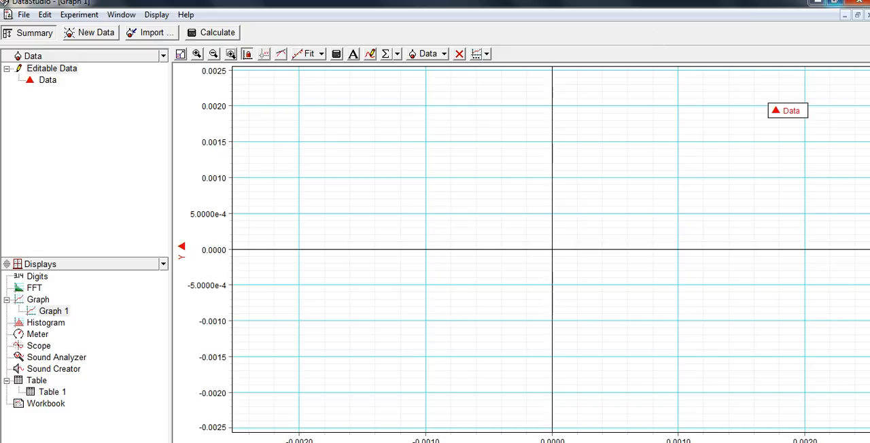
pyautogui.click(859, 3)
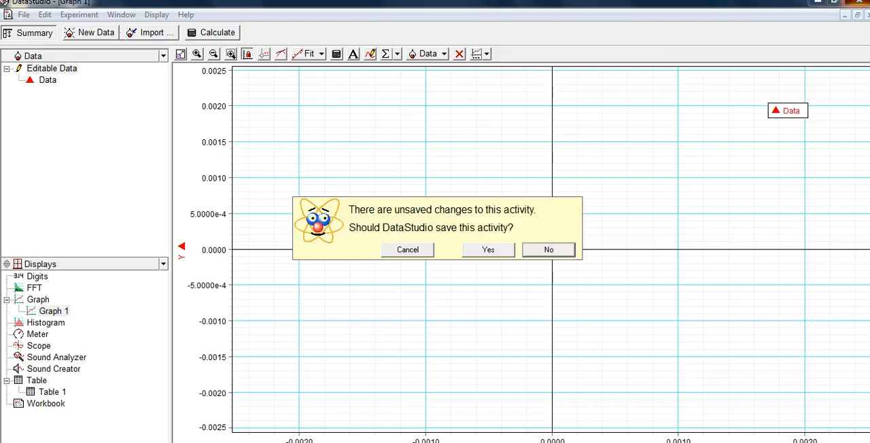
pyautogui.click(498, 255)
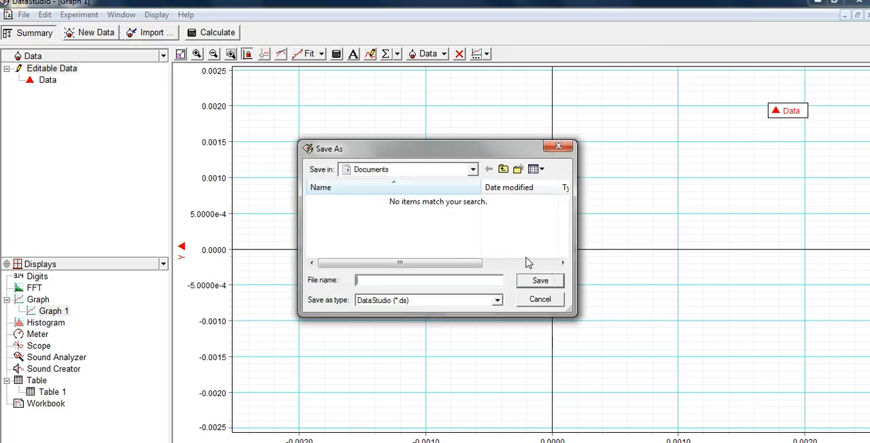
pyautogui.click(534, 297)
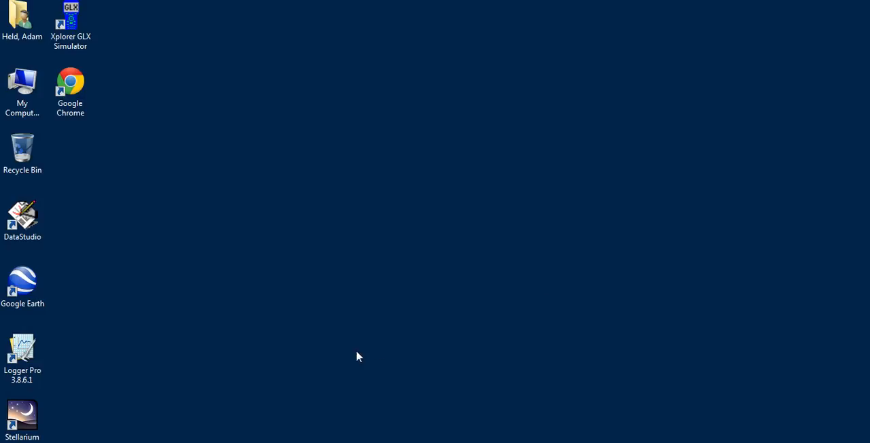
# - Start DataStudio with the Enter Data activity and show the Summary of data and displays
pyautogui.click(31, 216)
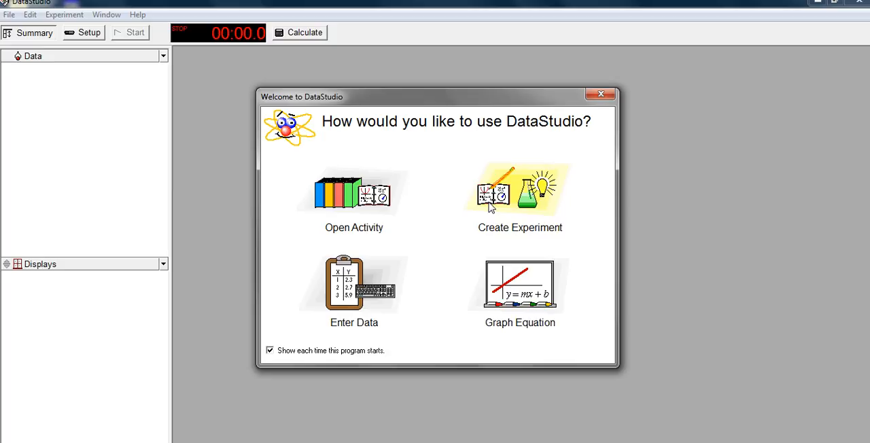
pyautogui.click(346, 296)
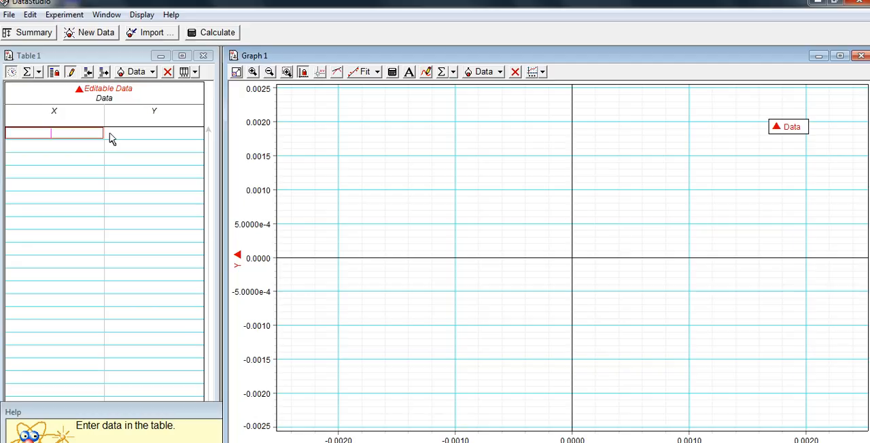
pyautogui.click(32, 37)
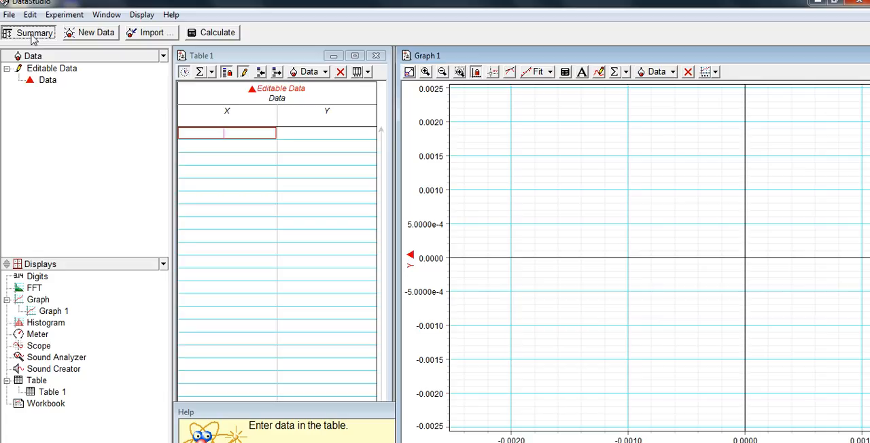
# - Open the data properties of the Editable Data set
pyautogui.doubleClick(43, 69)
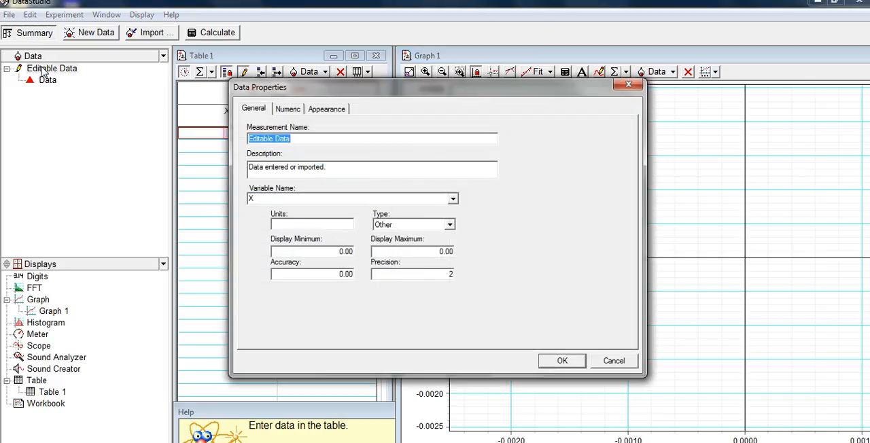
pyautogui.click(624, 84)
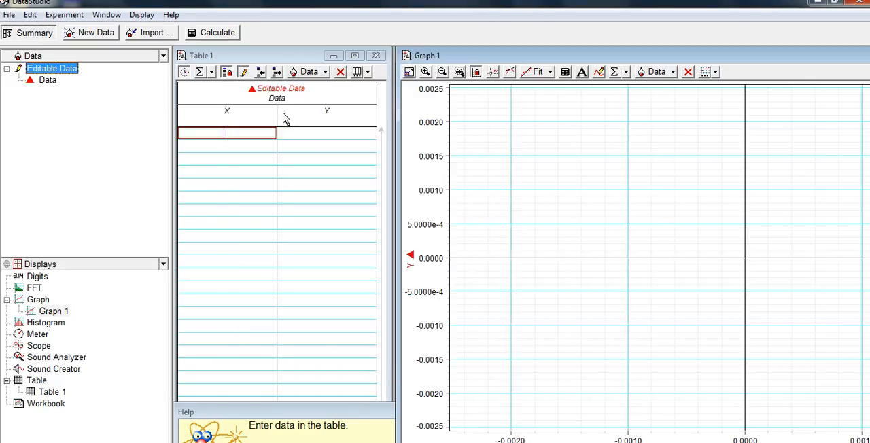
pyautogui.doubleClick(46, 71)
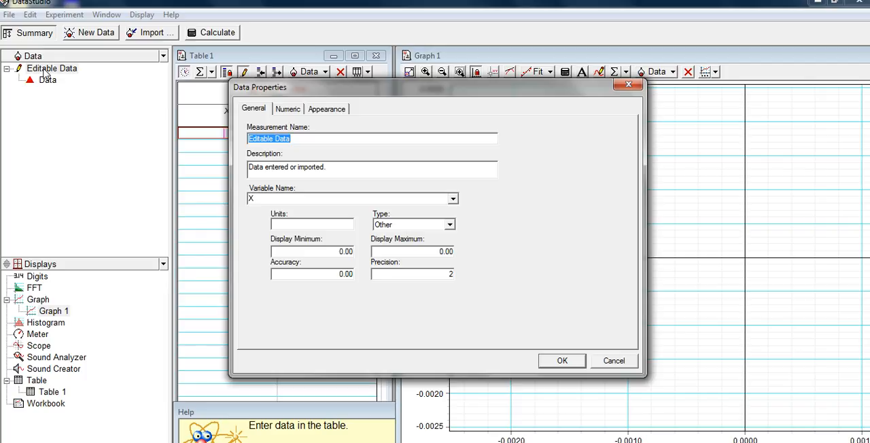
pyautogui.write('Light')
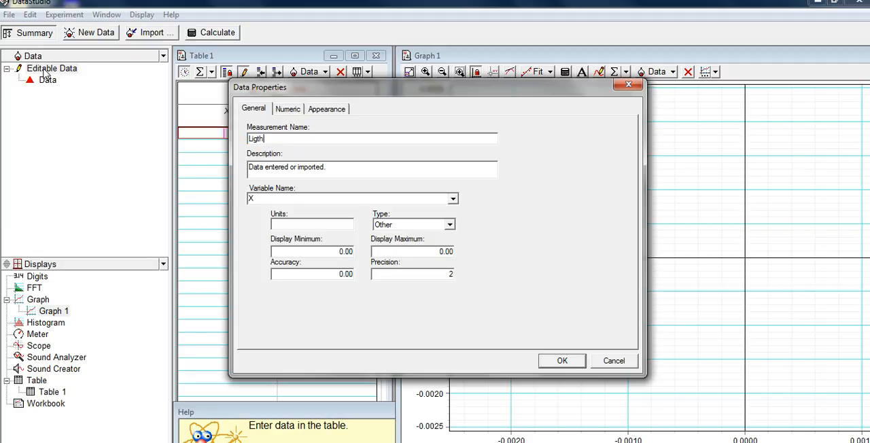
pyautogui.press('BackSpace')
pyautogui.press('BackSpace')
pyautogui.write('ht Brightness vs. Moth Eating ')
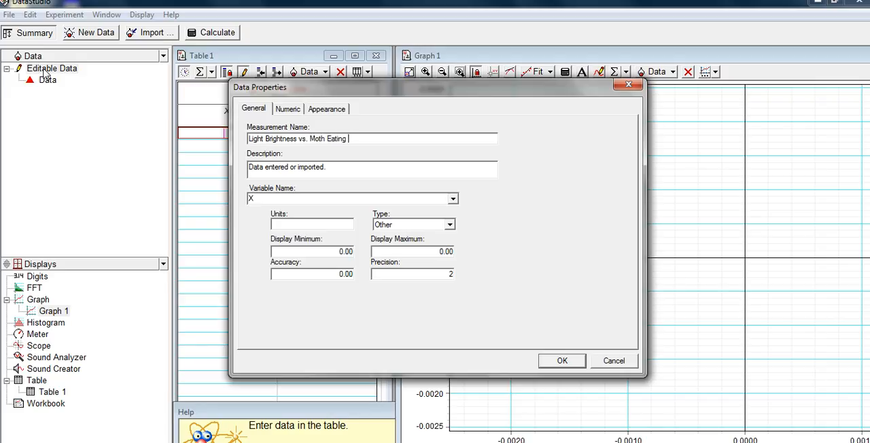
pyautogui.write('Habits')
pyautogui.press('BackSpace')
pyautogui.press('BackSpace')
pyautogui.press('BackSpace')
pyautogui.press('BackSpace')
pyautogui.press('BackSpace')
pyautogui.press('BackSpace')
pyautogui.press('BackSpace')
pyautogui.press('BackSpace')
pyautogui.press('BackSpace')
pyautogui.press('BackSpace')
pyautogui.press('BackSpace')
pyautogui.press('BackSpace')
pyautogui.press('BackSpace')
pyautogui.press('BackSpace')
pyautogui.press('BackSpace')
pyautogui.press('BackSpace')
pyautogui.press('BackSpace')
pyautogui.press('BackSpace')
pyautogui.press('BackSpace')
pyautogui.press('BackSpace')
pyautogui.press('BackSpace')
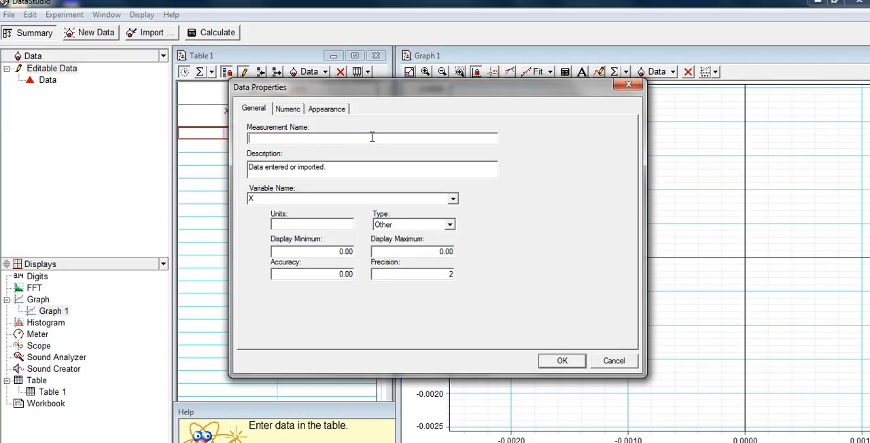
# - Set the measurement name to "Moth Eating Habits vs. Light Brightness (Y vs. X)"
pyautogui.write('Moth Eating Habits vs. ')
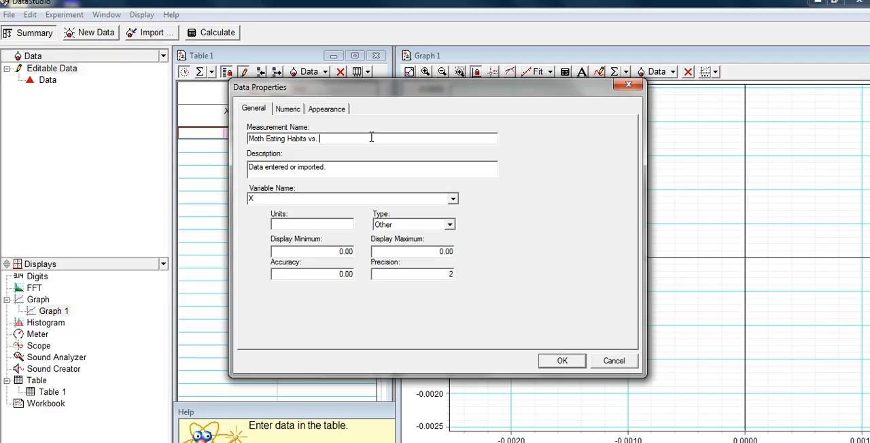
pyautogui.write('Light Brightness (Y vs. X)')
# - Name the X variable "Light Brightness" and set its units to Watts
pyautogui.click(307, 197)
pyautogui.write('Light Brightness')
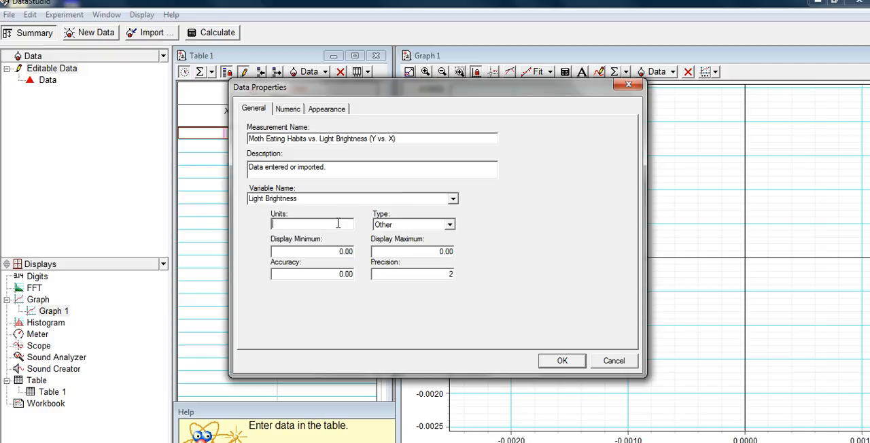
pyautogui.write('Watts')
# - Name the Y variable "Moth Eating Habits" with units Bugs/sec and apply the data properties
pyautogui.click(453, 199)
pyautogui.click(383, 210)
pyautogui.write('Moth Eathin')
pyautogui.write('g')
pyautogui.press('BackSpace')
pyautogui.press('BackSpace')
pyautogui.press('BackSpace')
pyautogui.press('BackSpace')
pyautogui.write('ing Had')
pyautogui.press('BackSpace')
pyautogui.write('bits')
pyautogui.click(337, 226)
pyautogui.write('Bugs')
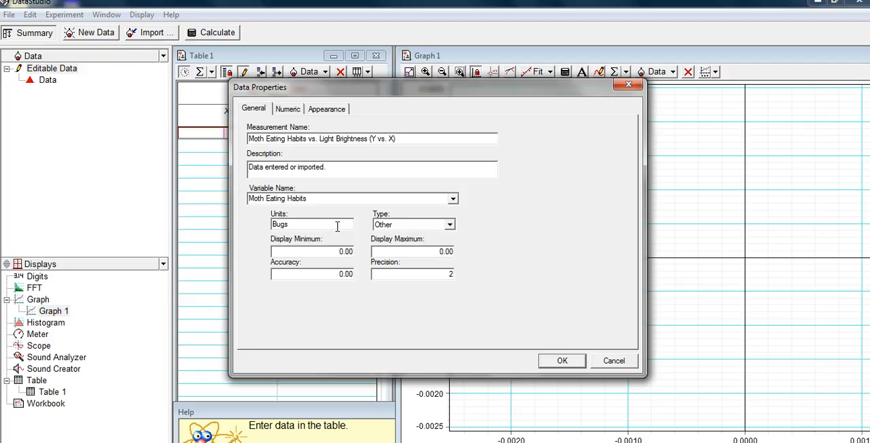
pyautogui.write('/sec')
pyautogui.click(561, 360)
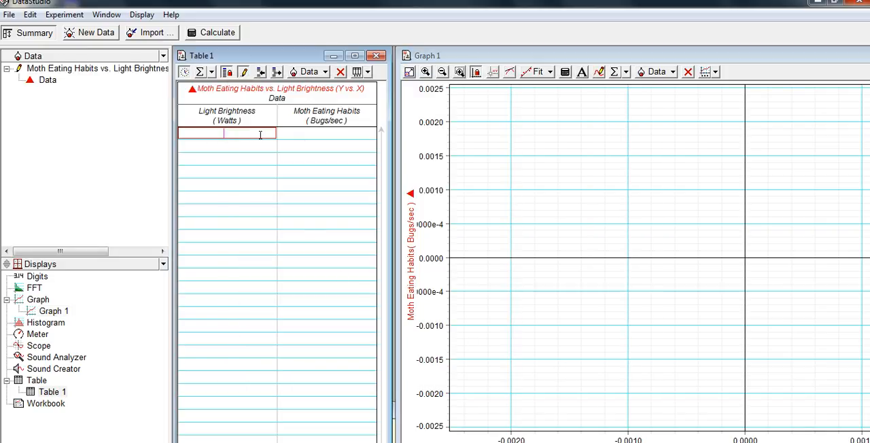
# - Select the first Light Brightness cell of Table 1 for data entry
pyautogui.click(296, 136)
pyautogui.click(254, 136)
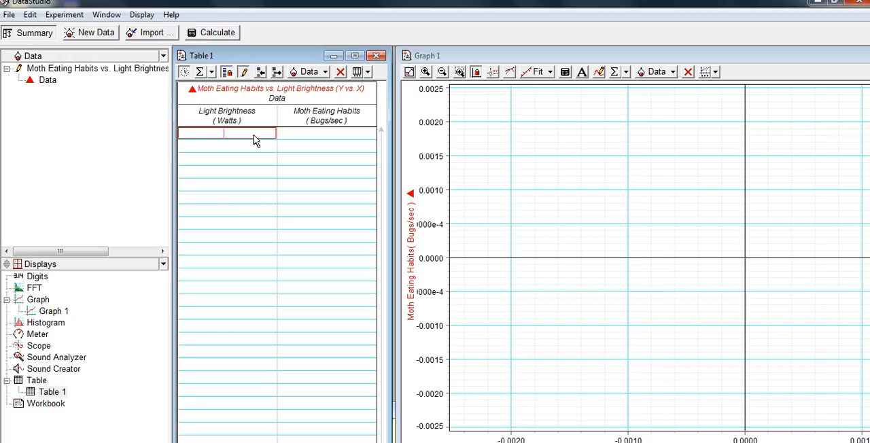